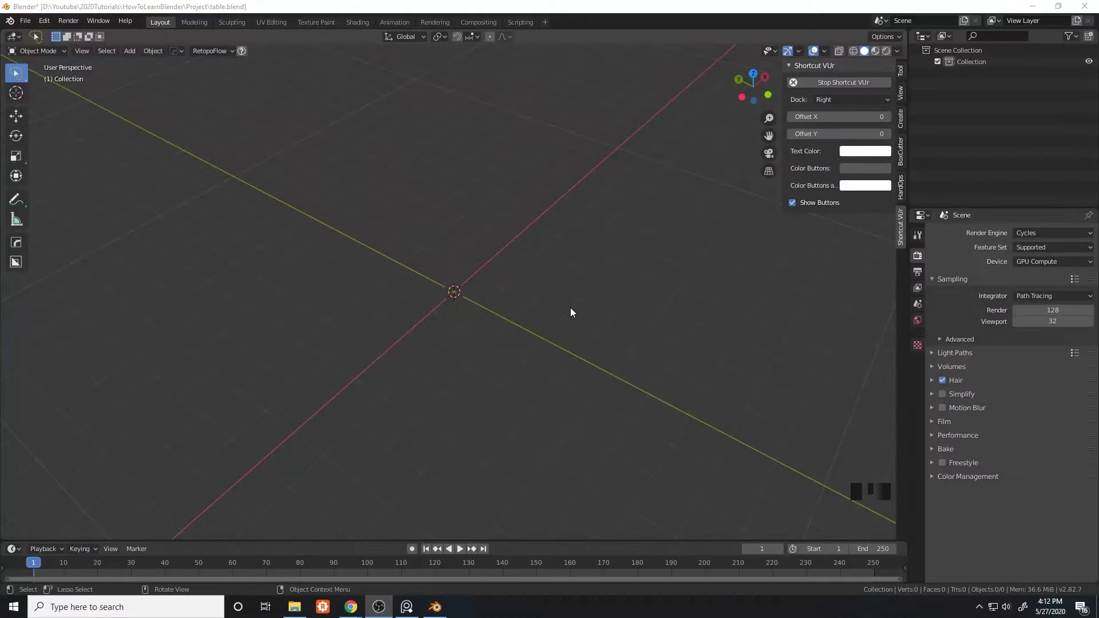
- Add a cube to the empty scene
middle_drag(569, 307, 464, 283)
key(shift+a)
mouse_move(464, 283)
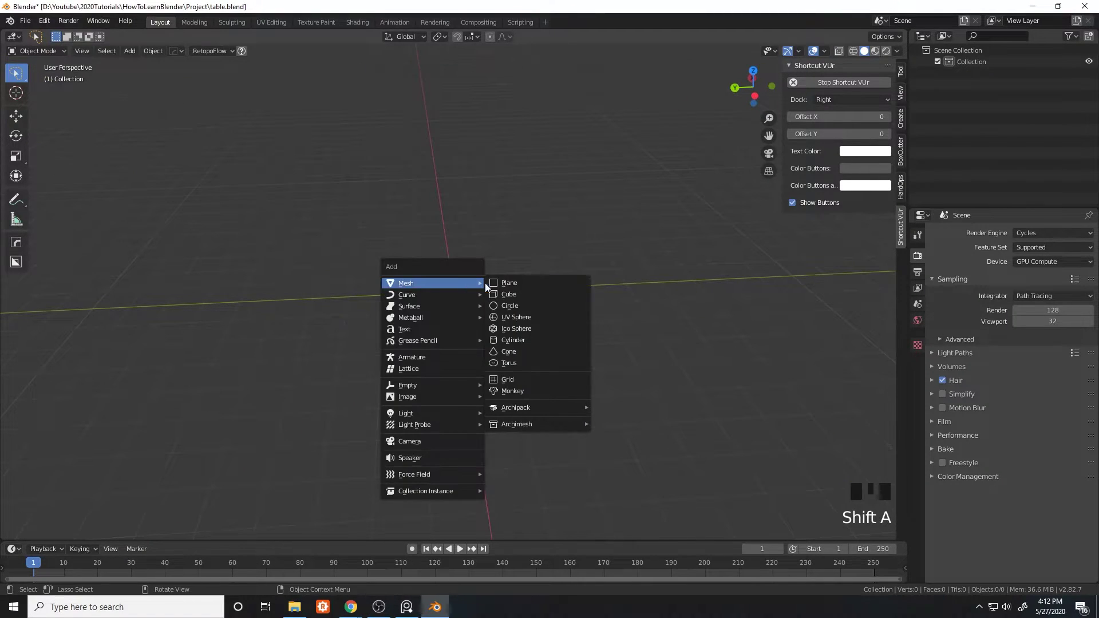
click(514, 294)
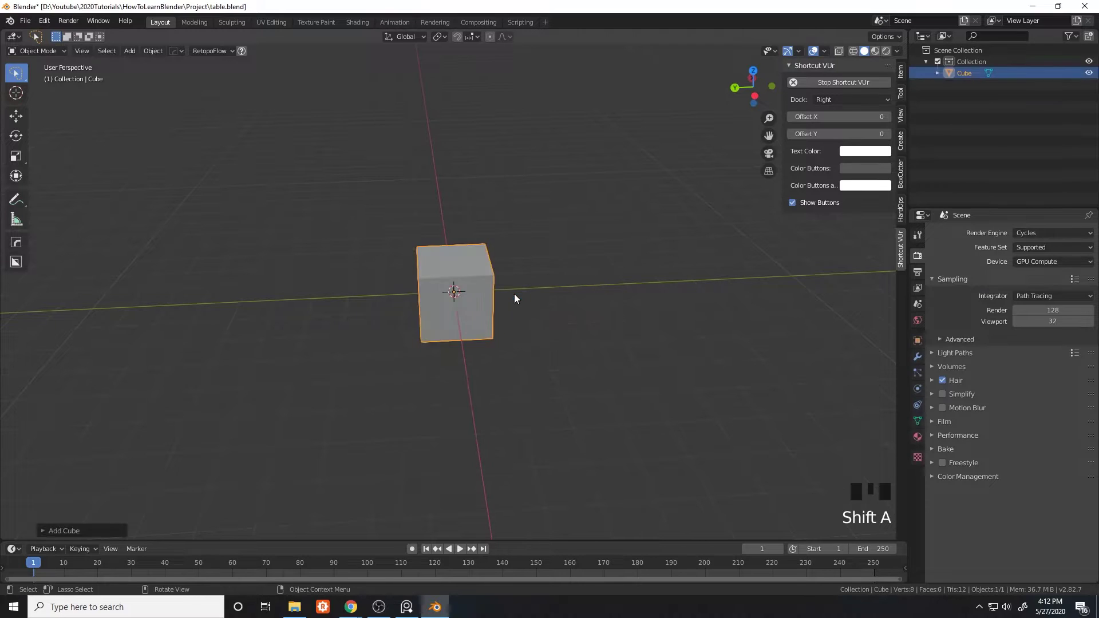
- Flatten the cube along Z into a thin slab
scroll(532, 304, up, 3)
middle_drag(558, 311, 528, 307)
key(s)
key(z)
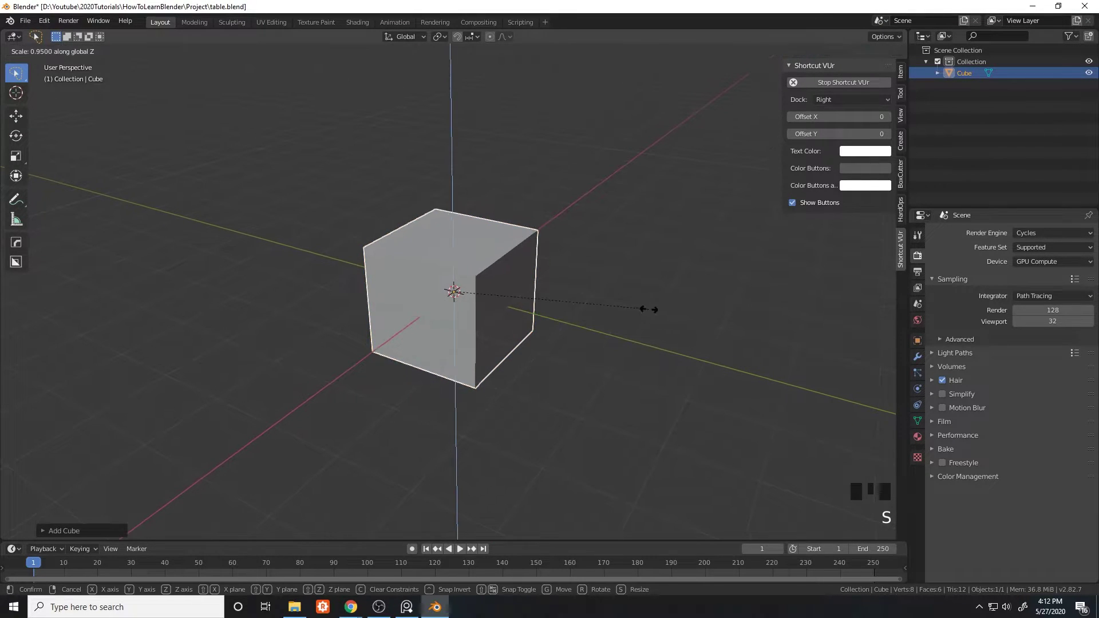
click(479, 305)
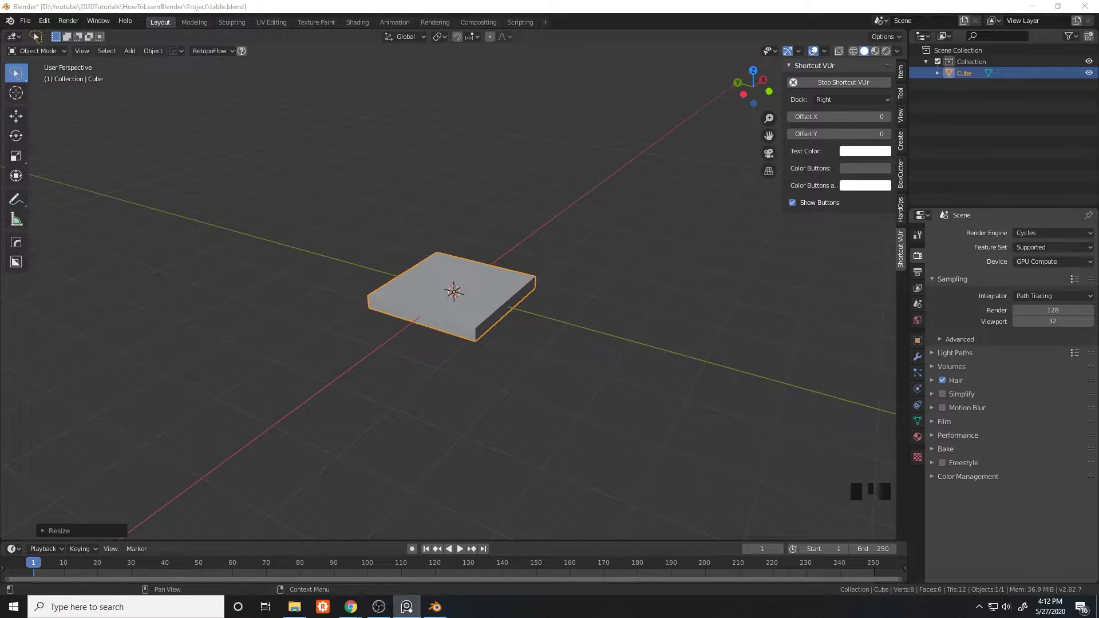
- Raise the slab above the ground along the Z axis
scroll(565, 317, down, 2)
middle_drag(546, 297, 558, 293)
key(g)
key(z)
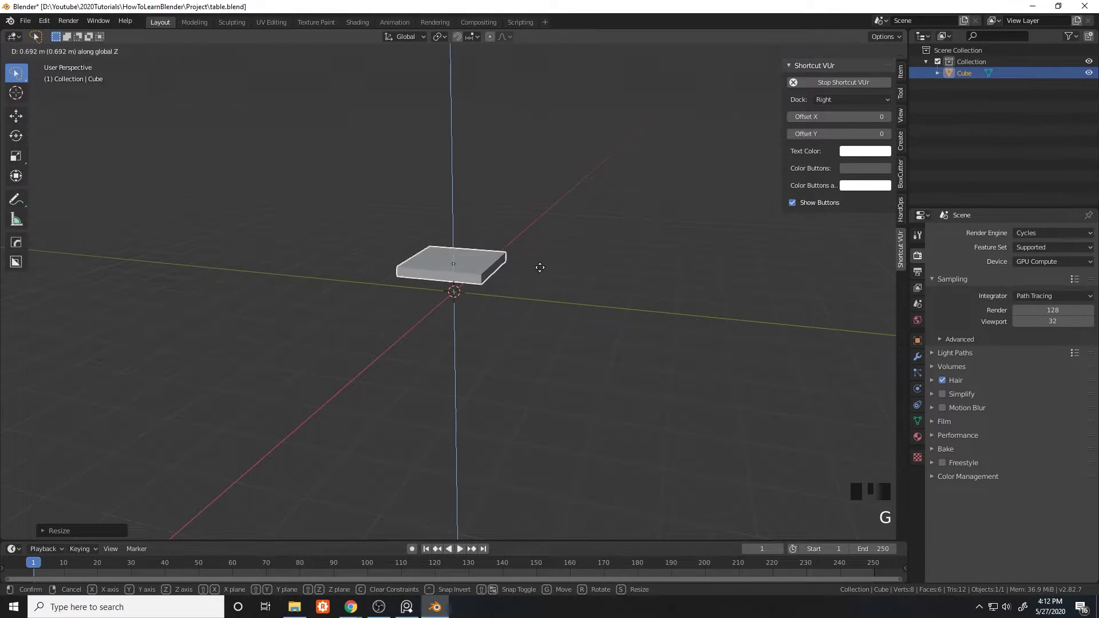
click(542, 238)
- Stretch the slab lengthwise along the Y axis and start a further resize
middle_drag(542, 238, 615, 280)
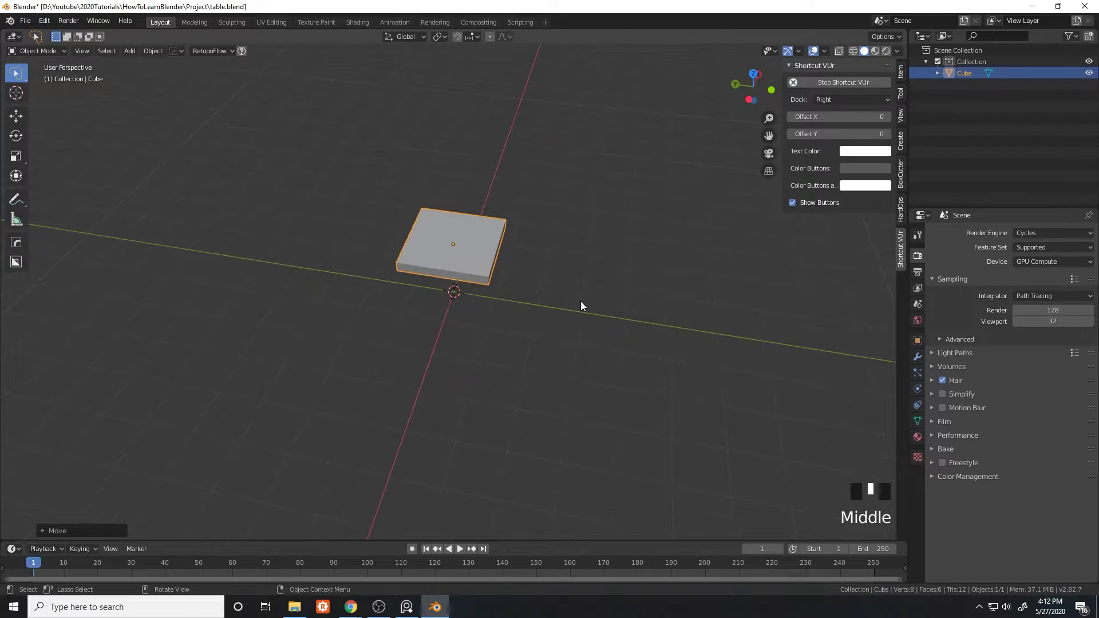
key(s)
key(y)
click(683, 307)
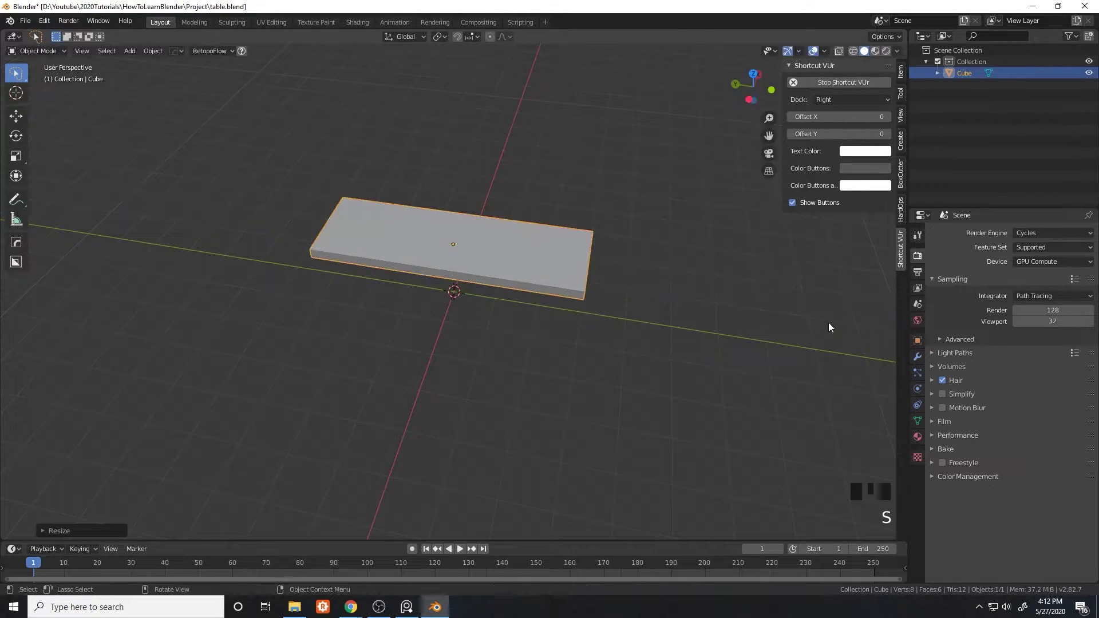
middle_drag(829, 321, 585, 277)
scroll(585, 277, down, 2)
key(s)
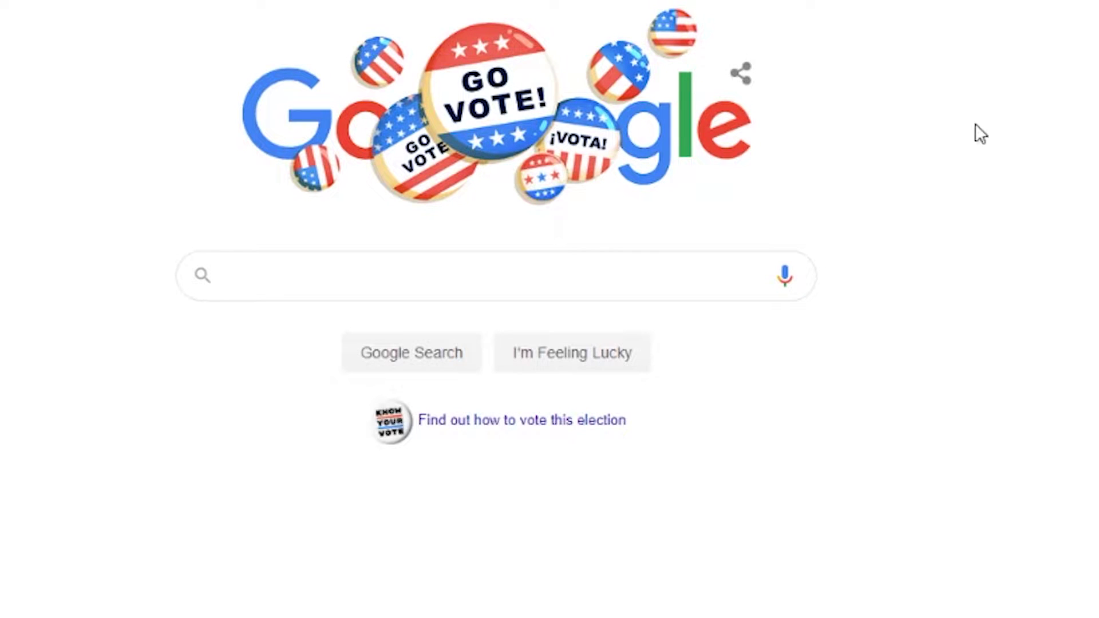
- Search Google for 'free alternatives to maya'
click(441, 257)
text(free alternatives to maya)
key(Escape)
key(Return)
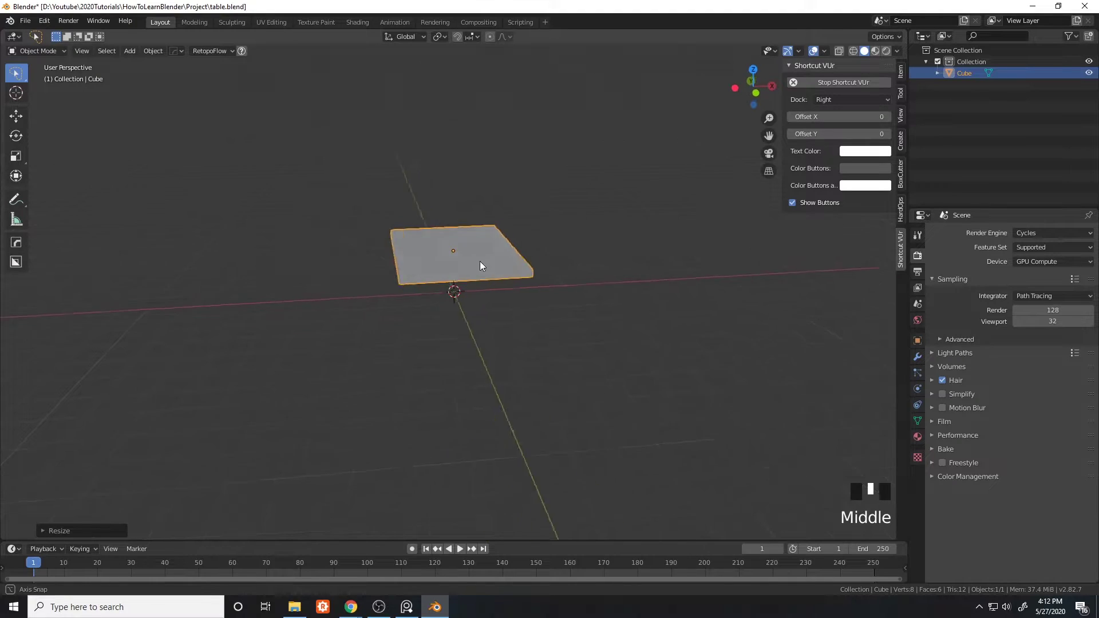
- Try resizing the slab twice, cancelling both times to keep its size
middle_drag(480, 261, 527, 319)
scroll(523, 271, up, 5)
scroll(525, 289, down, 3)
key(s)
right_click(527, 329)
key(s)
right_click(530, 327)
- View the slab from the side and from above, cancelling another resize
middle_drag(531, 328, 627, 319)
key(s)
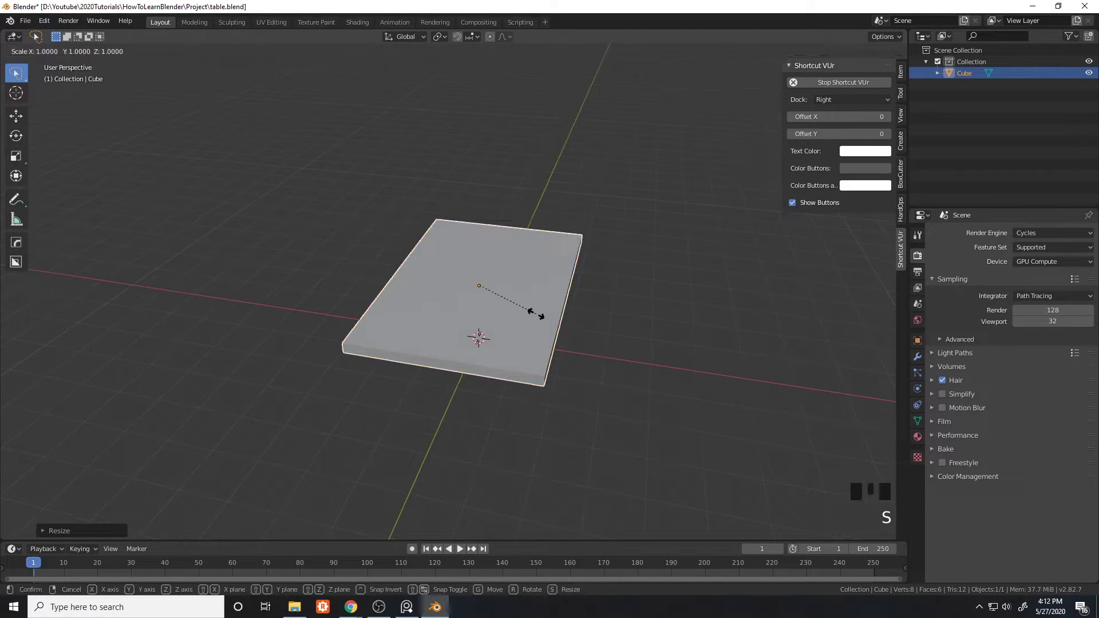
right_click(558, 308)
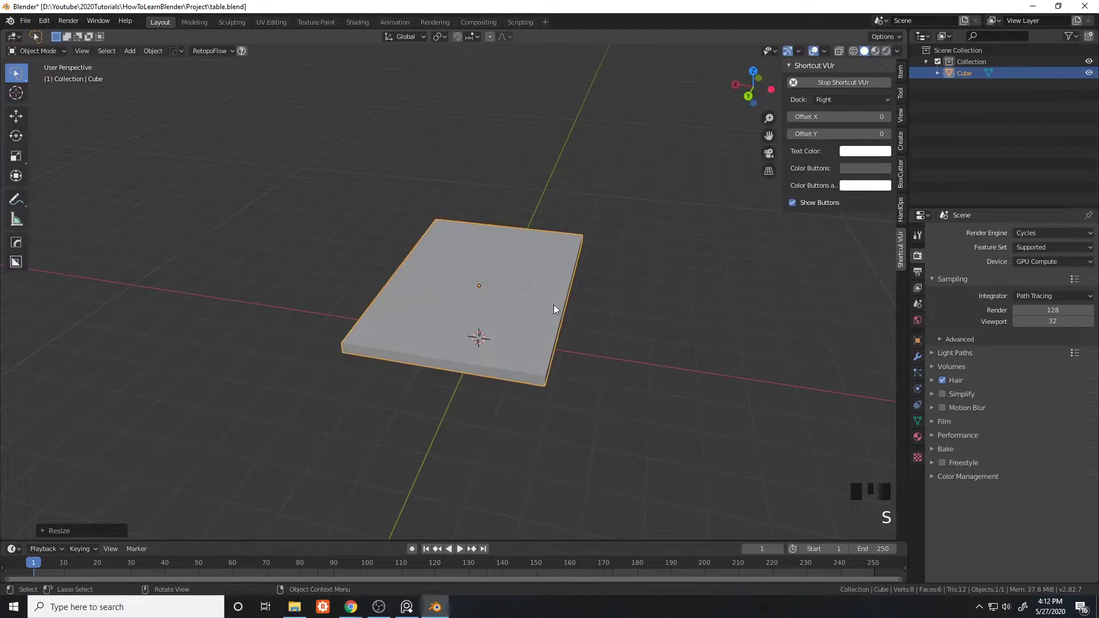
middle_drag(558, 306, 528, 378)
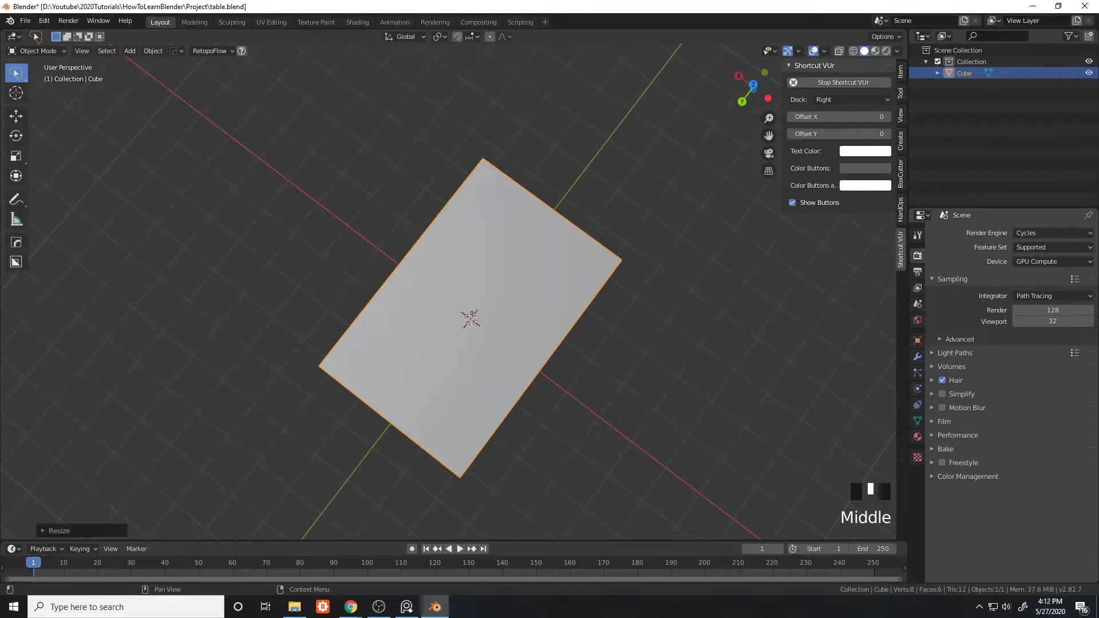
middle_drag(653, 315, 536, 289)
scroll(533, 277, up, 2)
- Lift the slab higher along the Z axis, ready to apply its transforms
key(ctrl+a)
middle_drag(559, 240, 555, 277)
key(g)
key(z)
click(557, 266)
key(ctrl+a)
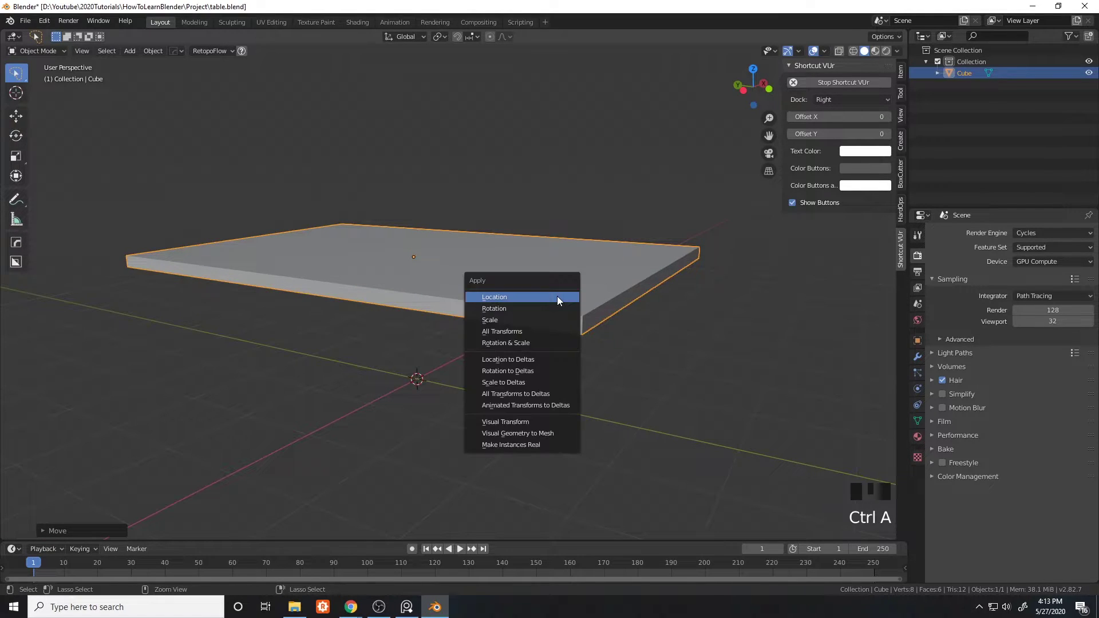
- Apply the slab's rotation and scale and view its underside
click(527, 341)
mouse_move(534, 327)
middle_down()
mouse_move(543, 280)
mouse_move(537, 308)
middle_up()
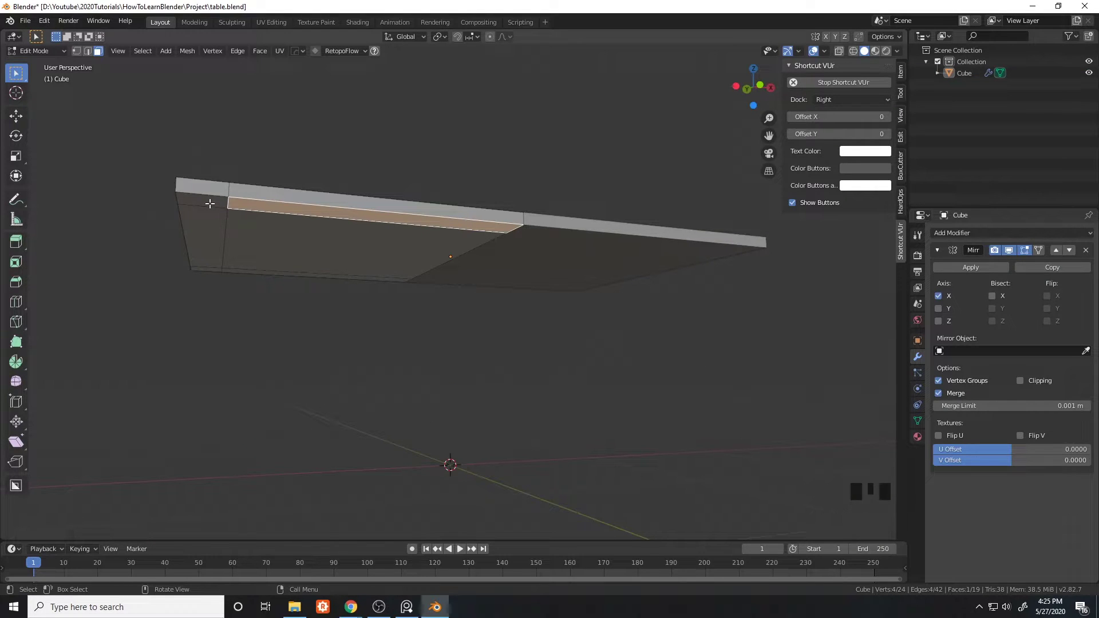
middle_drag(209, 203, 367, 187)
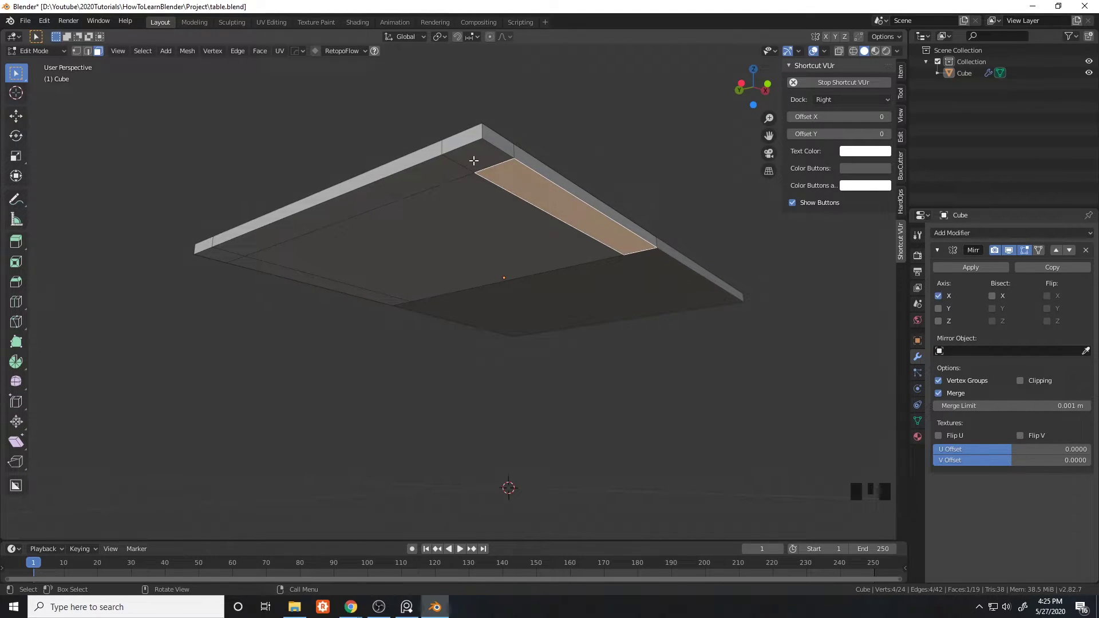
middle_drag(474, 162, 391, 122)
- Add three loop cuts across the slab, one near the front edge
key(ctrl+r)
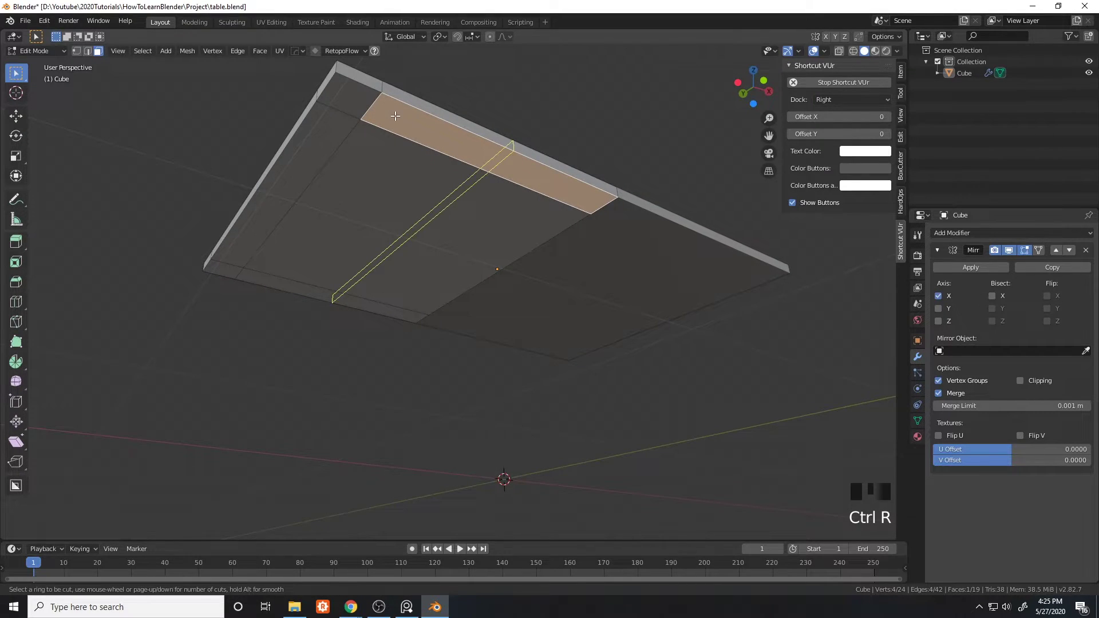
click(357, 99)
right_click(360, 85)
key(ctrl+r)
click(360, 85)
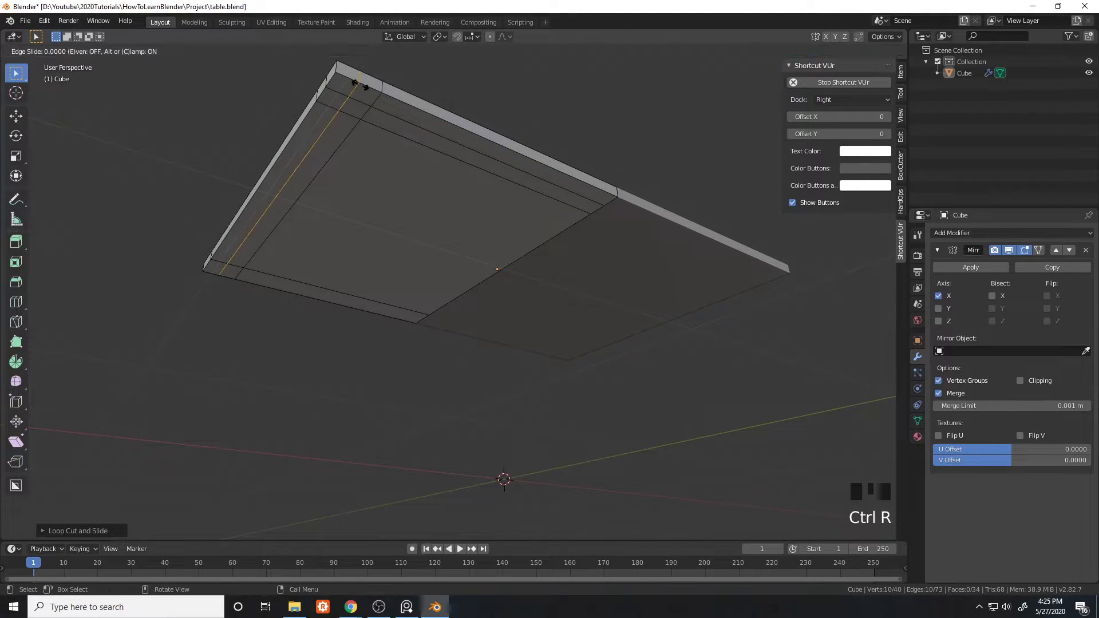
right_click(360, 85)
key(ctrl+r)
click(213, 267)
right_click(213, 267)
middle_drag(245, 238, 387, 228)
- In face select mode, select the underside border faces, including the long strip
click(98, 53)
click(341, 204)
shift+click(293, 198)
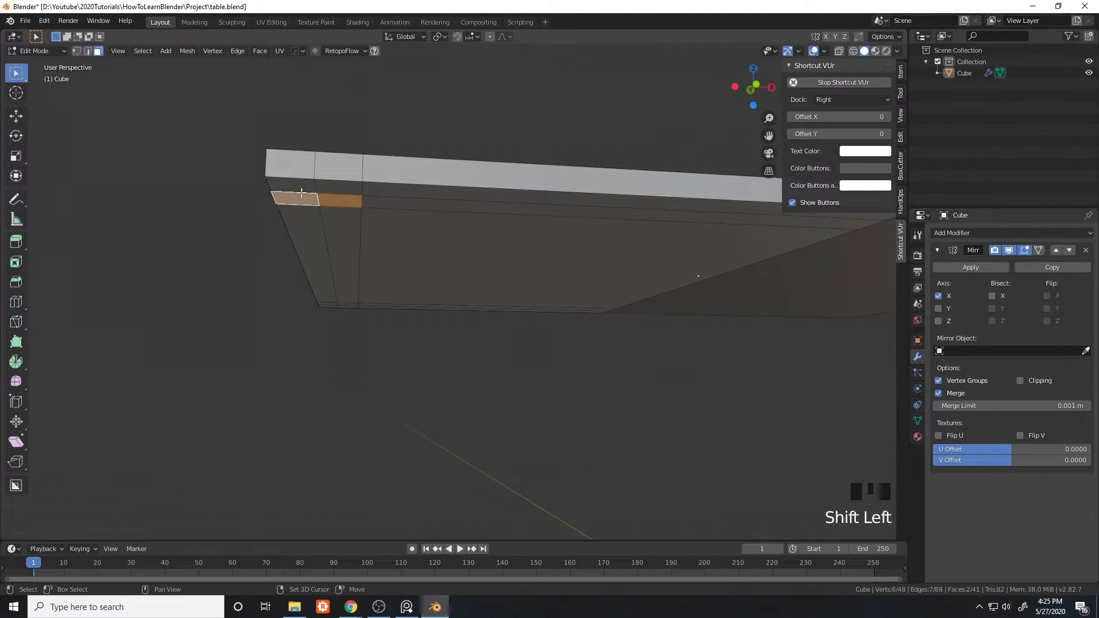
shift+click(289, 184)
shift+click(339, 187)
shift+click(377, 204)
shift+click(347, 234)
shift+click(345, 233)
- Add the corner faces and the inner left strip to the border selection
middle_drag(345, 233, 414, 214)
shift+click(415, 213)
shift+click(415, 212)
shift+click(415, 214)
shift+click(432, 226)
scroll(432, 225, up, 1)
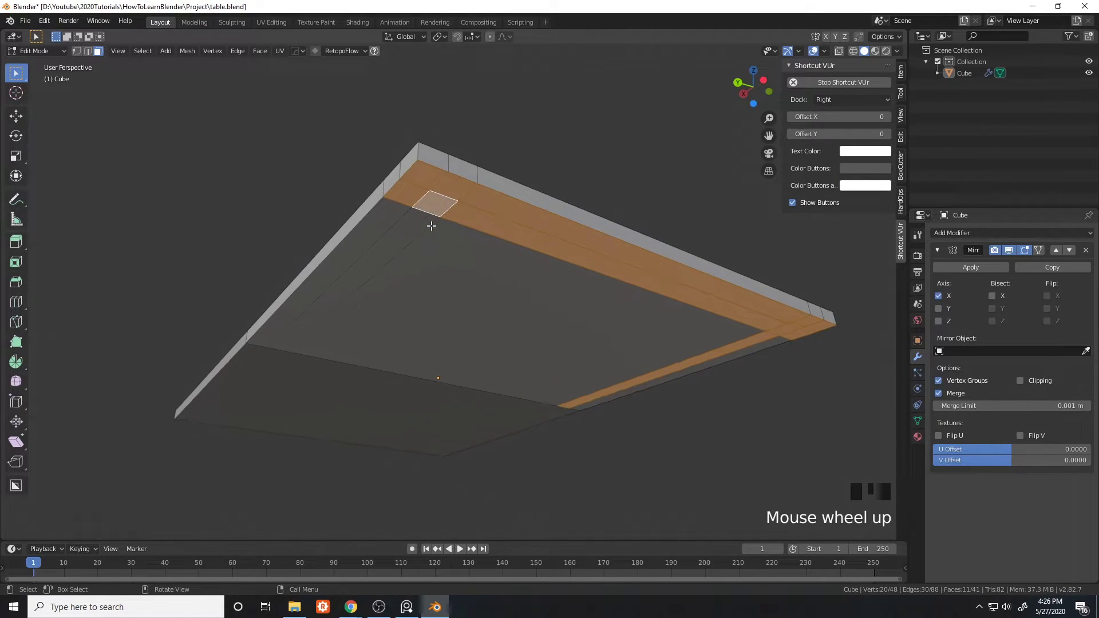
shift+click(380, 221)
shift+click(395, 227)
shift+click(415, 226)
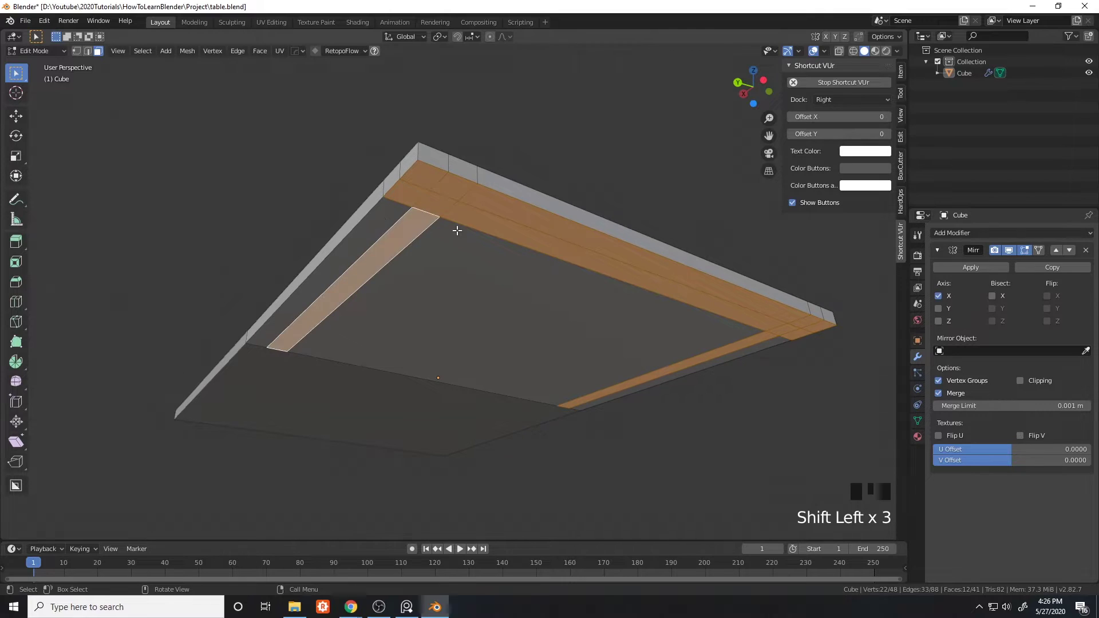
- Extrude the border faces downward into a frame, then deselect all in Object Mode
key(e)
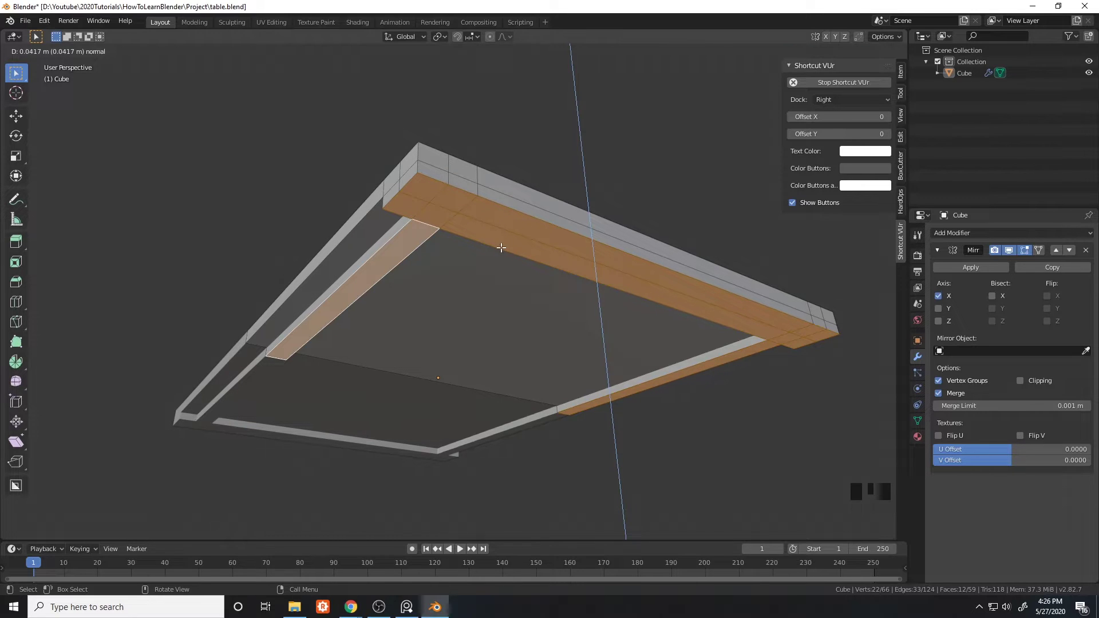
click(499, 247)
middle_drag(496, 245, 421, 281)
key(Tab)
key(a)
key(a)
key(a)
scroll(342, 240, down, 3)
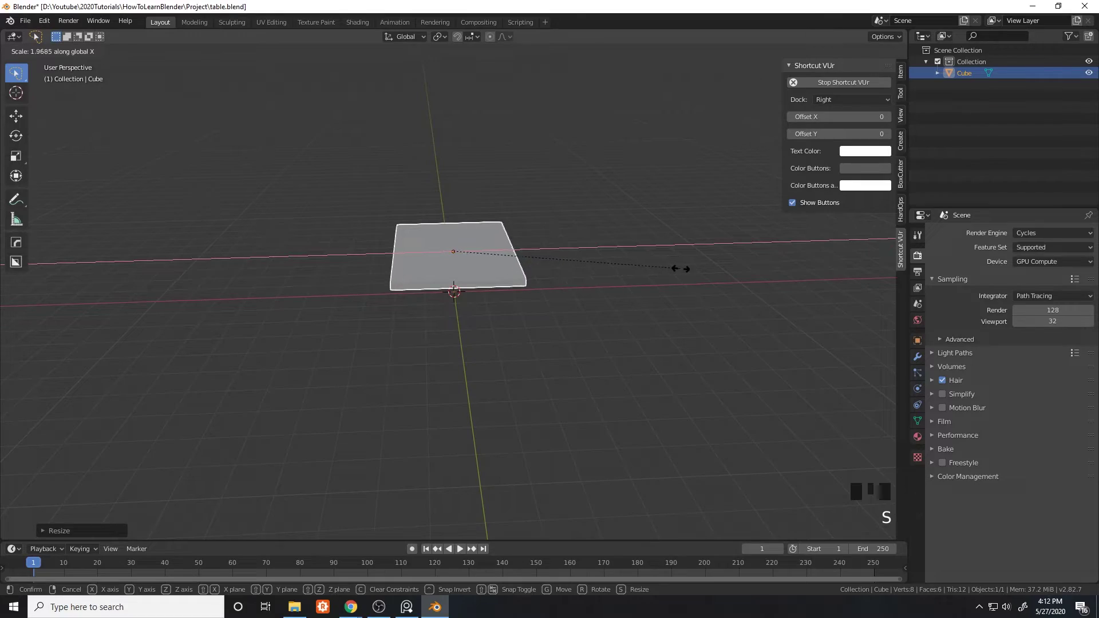
- Orbit the view around the flat slab
middle_drag(679, 265, 540, 319)
- Rescale the slab slightly, keeping one resize and cancelling the others
scroll(522, 271, up, 5)
scroll(525, 290, down, 3)
key(s)
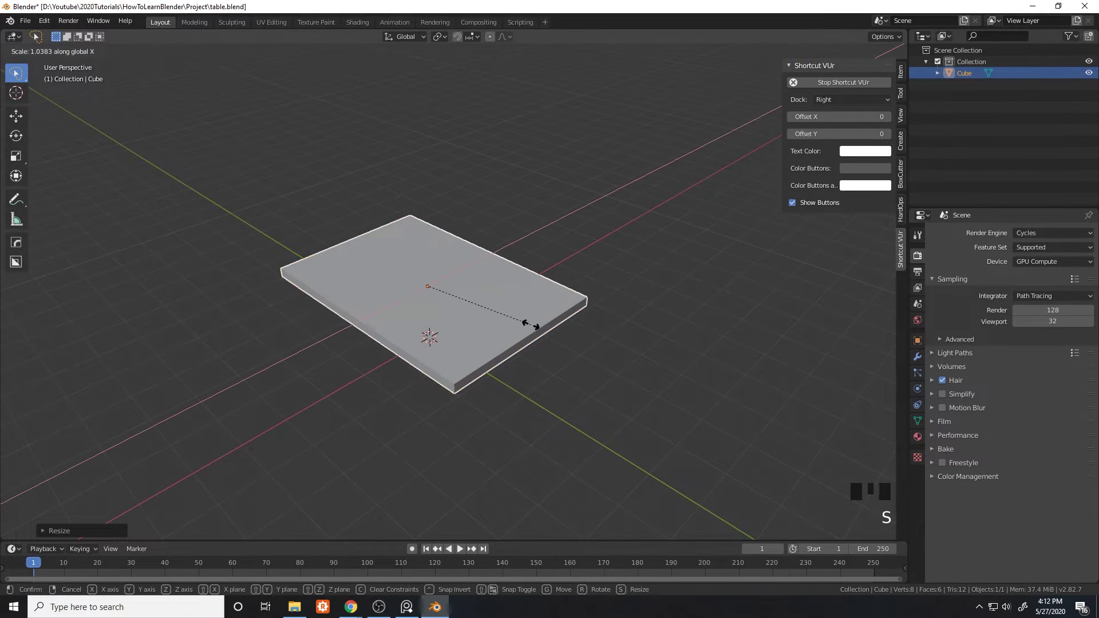
key(Escape)
key(s)
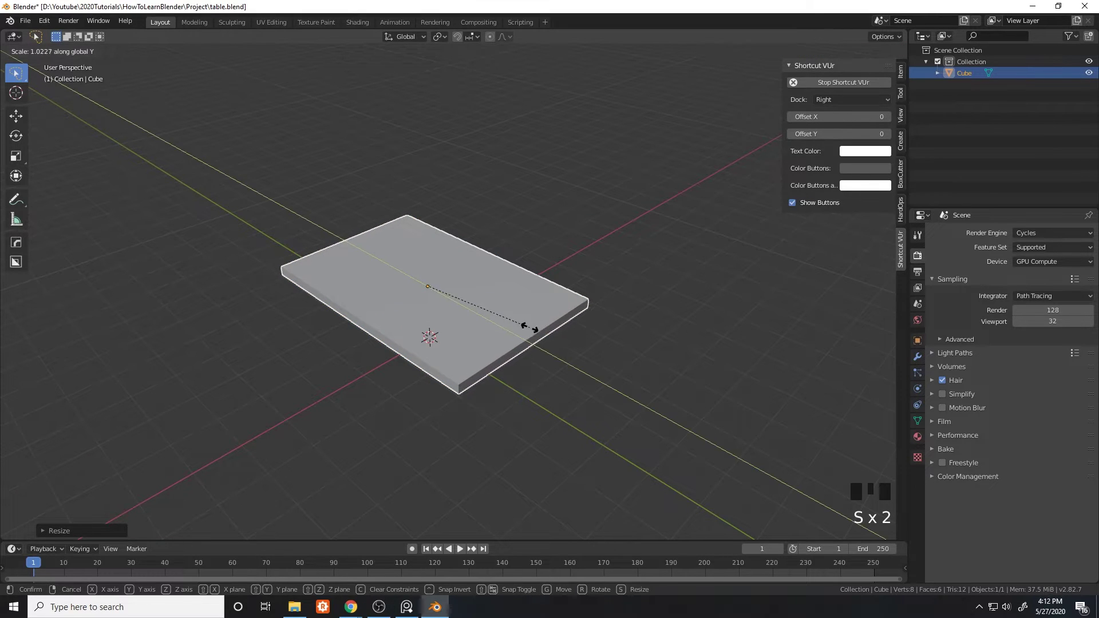
click(531, 327)
middle_drag(530, 328, 527, 376)
key(s)
key(Escape)
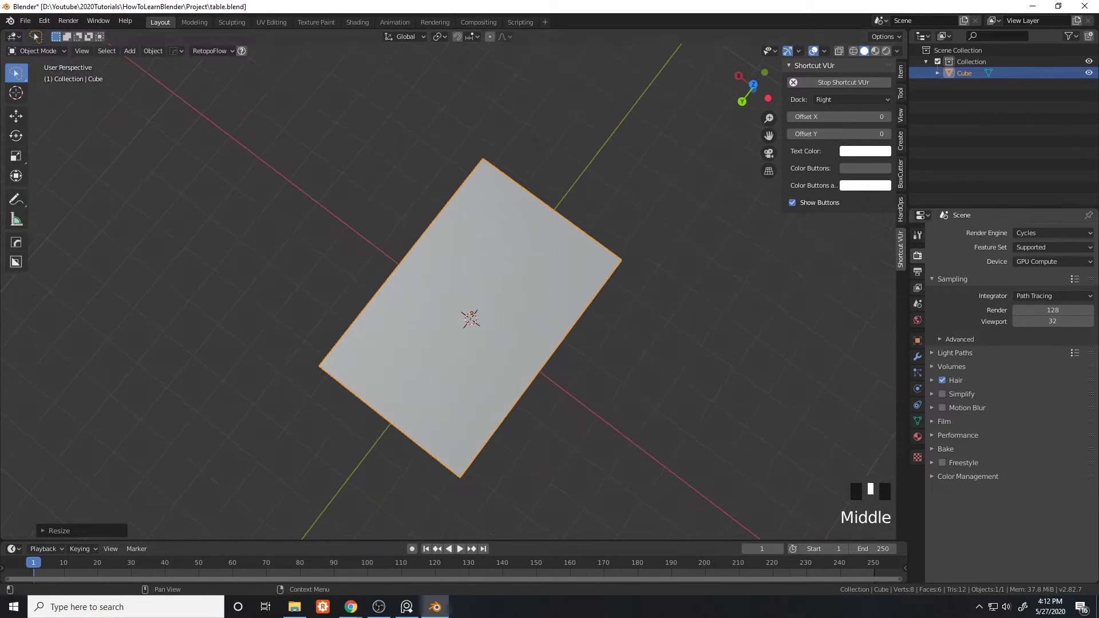
- Duplicate the glass pane and copy its top face upward above the table
middle_drag(644, 317, 587, 255)
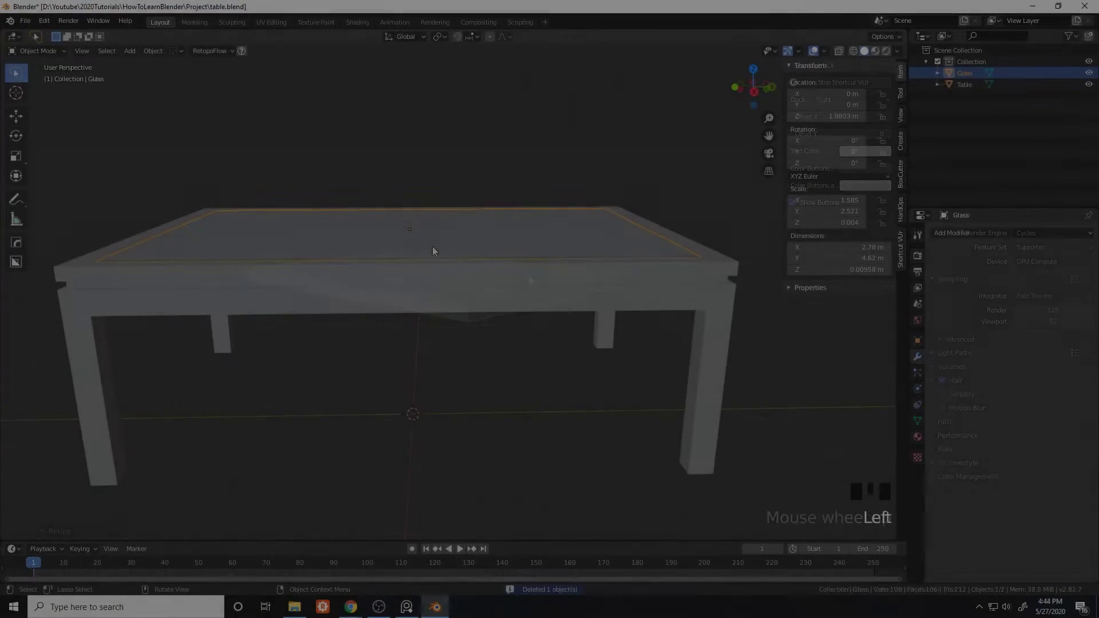
key(shift+d)
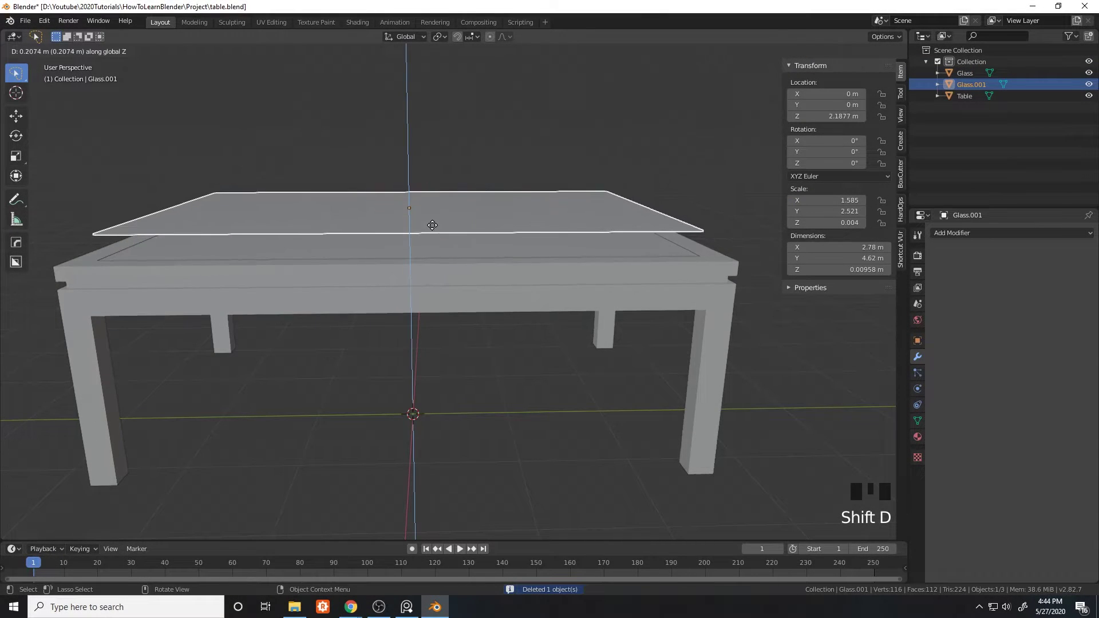
click(432, 225)
key(Tab)
click(432, 213)
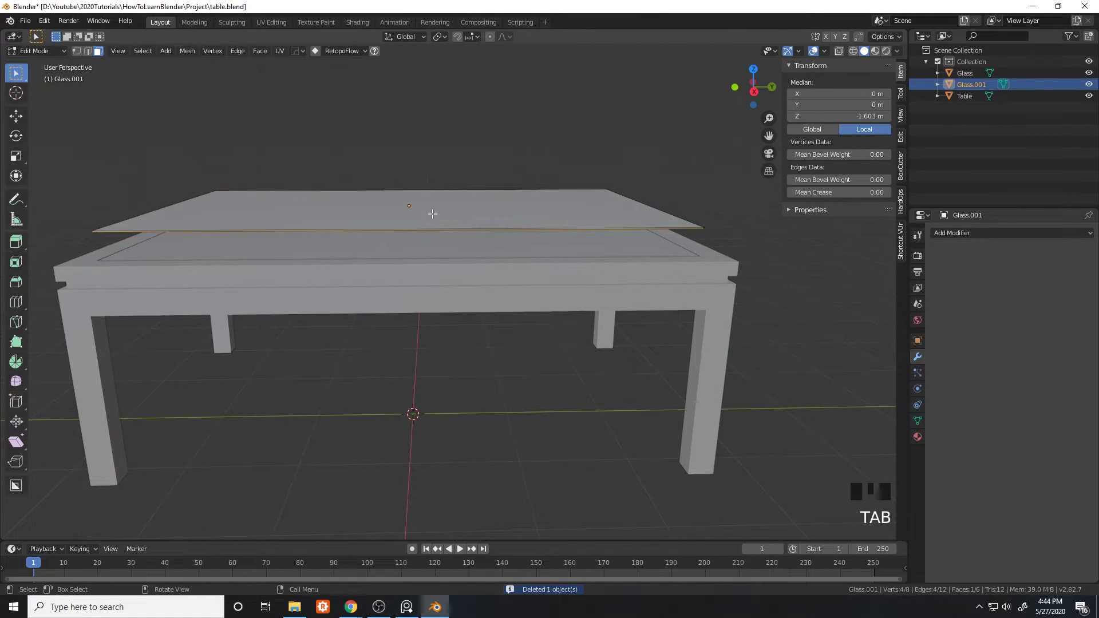
key(shift+d)
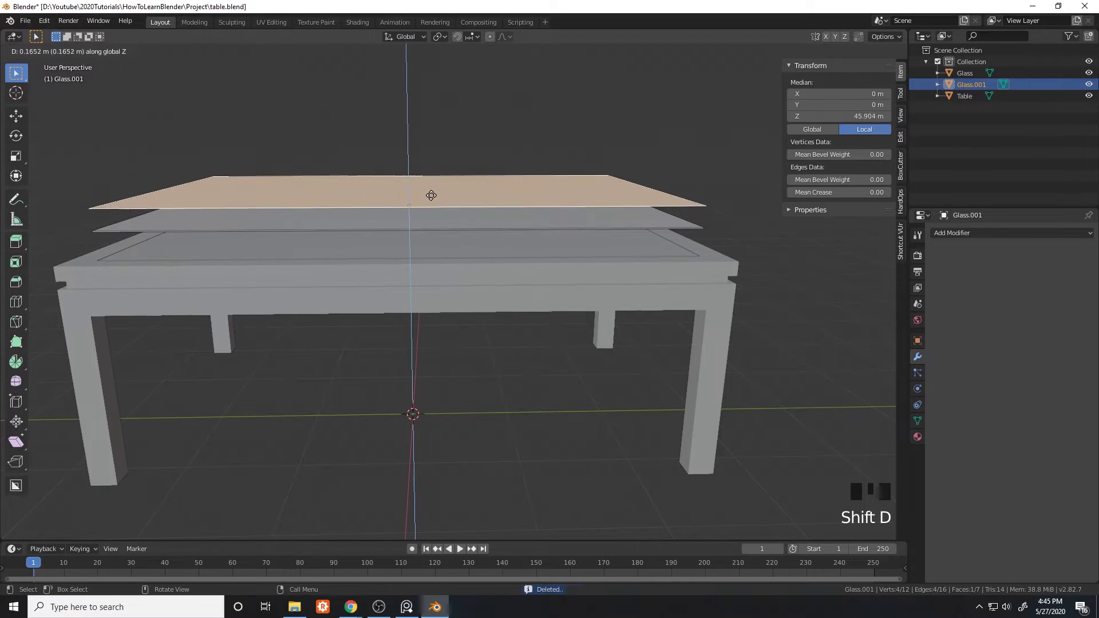
click(432, 198)
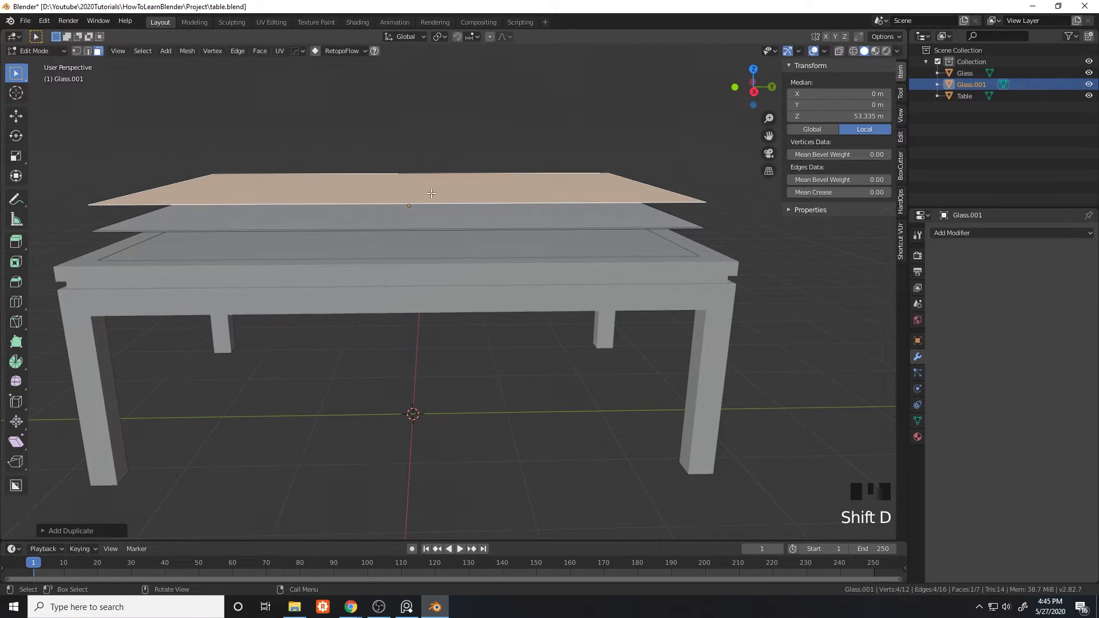
- Separate the copied face into its own object and delete the extra Glass.001 slab
key(p)
click(375, 228)
key(Tab)
click(372, 226)
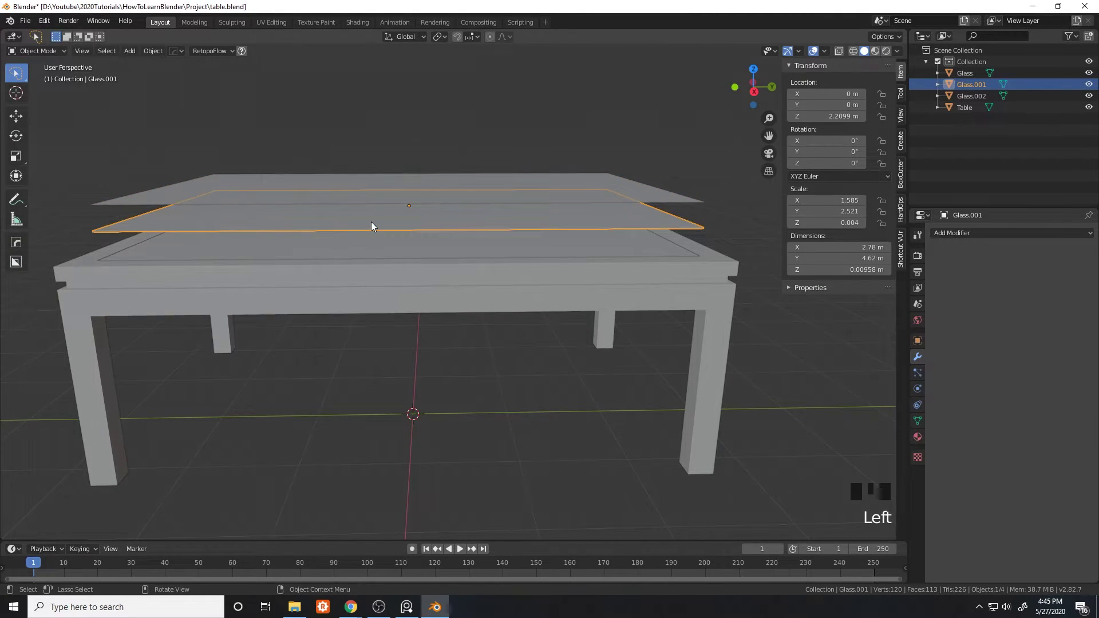
key(Delete)
click(384, 184)
middle_drag(383, 183, 236, 105)
click(153, 50)
- Set the new glass plane's origin to its geometry
mouse_move(200, 75)
click(293, 87)
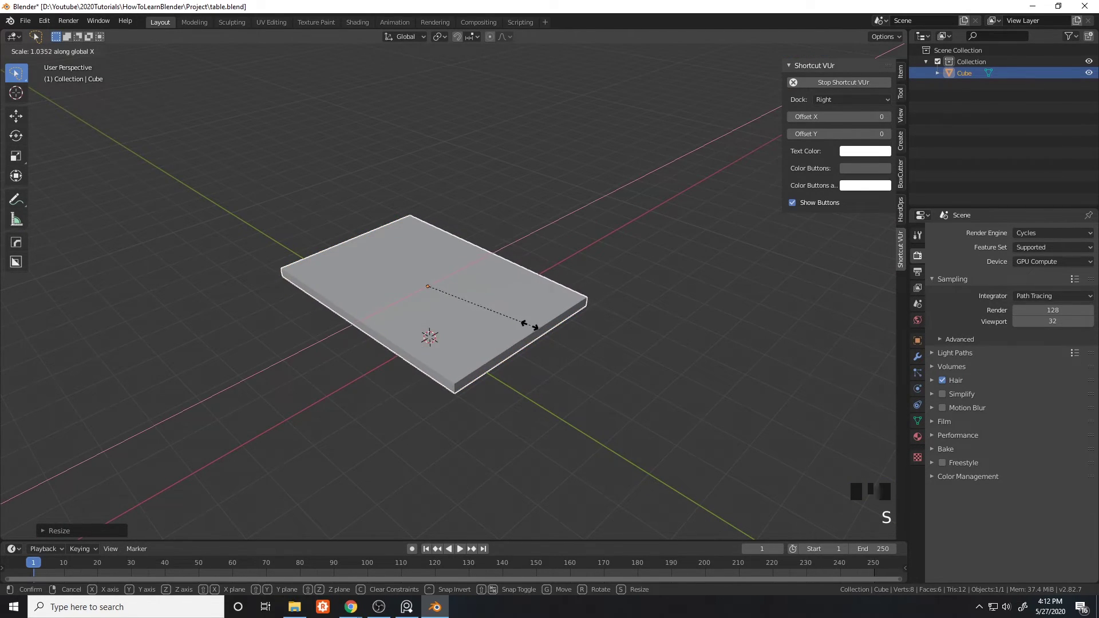
- Confirm the slab's size, then widen it further along the X axis
click(530, 320)
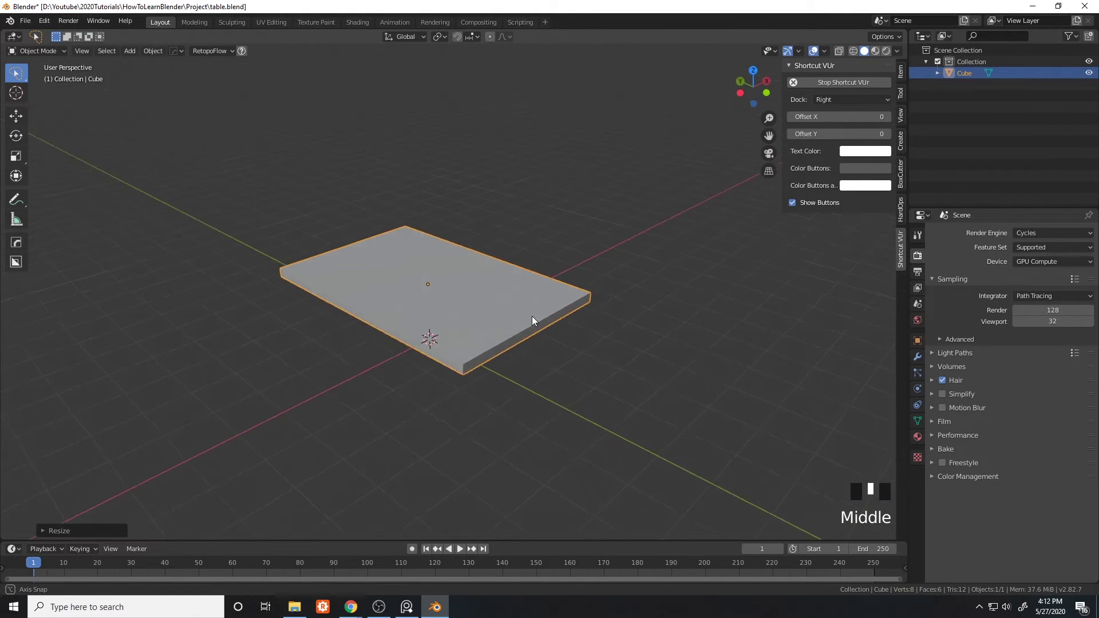
middle_drag(531, 313, 529, 381)
key(s)
key(x)
click(537, 314)
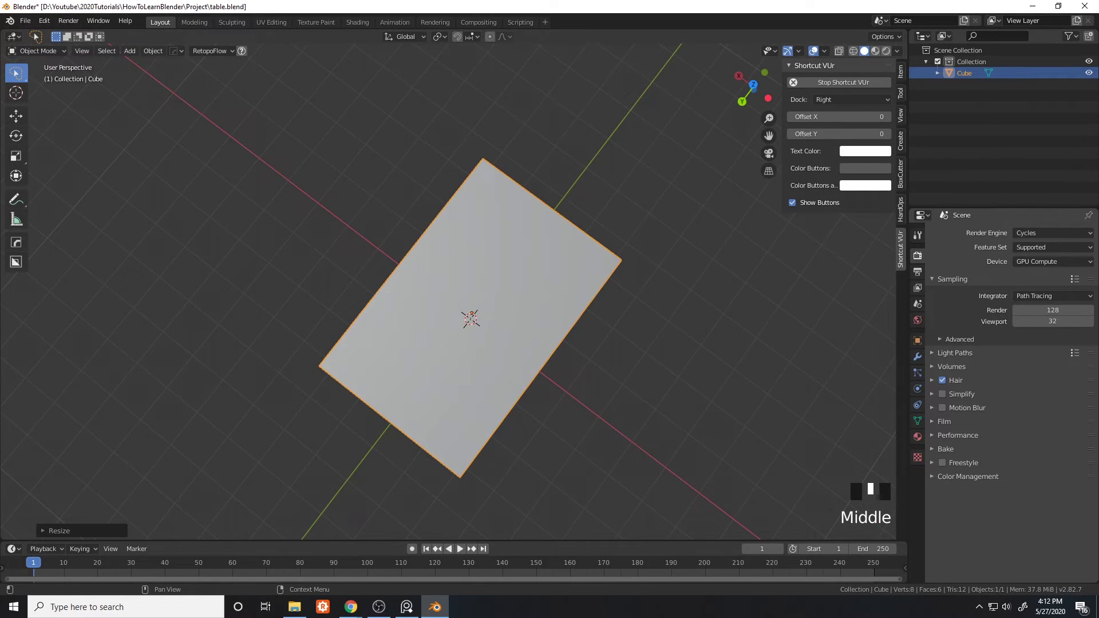
- Make the slab thinner along the Z axis
mouse_move(654, 307)
middle_down()
mouse_move(622, 287)
mouse_move(613, 221)
mouse_move(558, 261)
mouse_move(531, 259)
mouse_move(529, 276)
mouse_move(646, 294)
middle_up()
key(s)
key(z)
click(545, 286)
middle_drag(545, 287, 544, 286)
- Apply All Transforms to the slab
key(ctrl+a)
middle_drag(559, 247, 558, 276)
key(g)
key(ctrl+a)
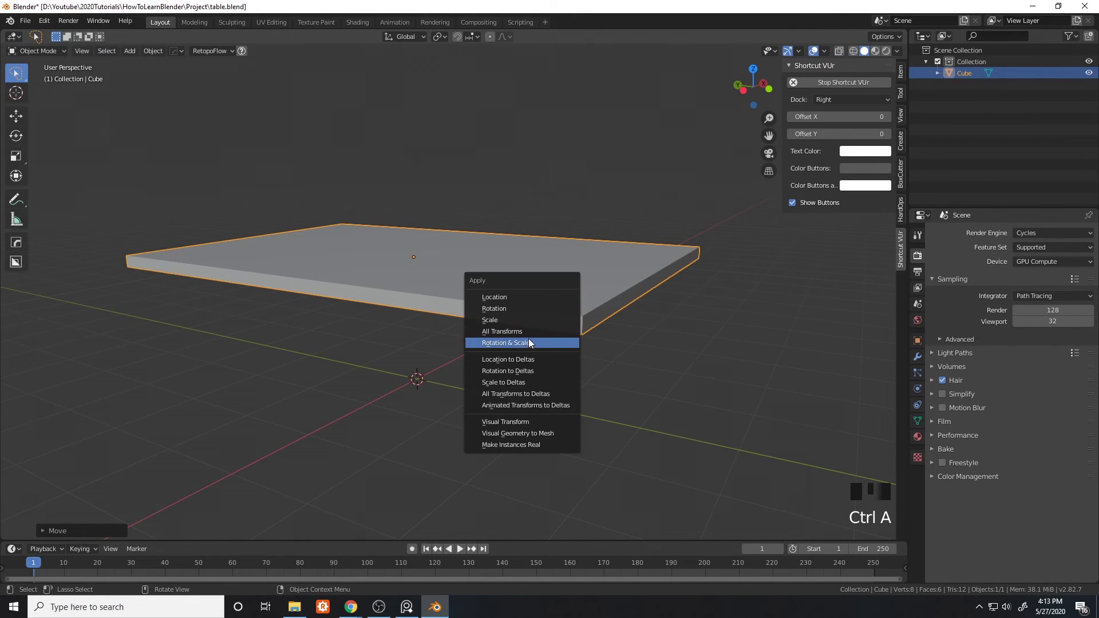
click(528, 341)
middle_drag(527, 341, 537, 308)
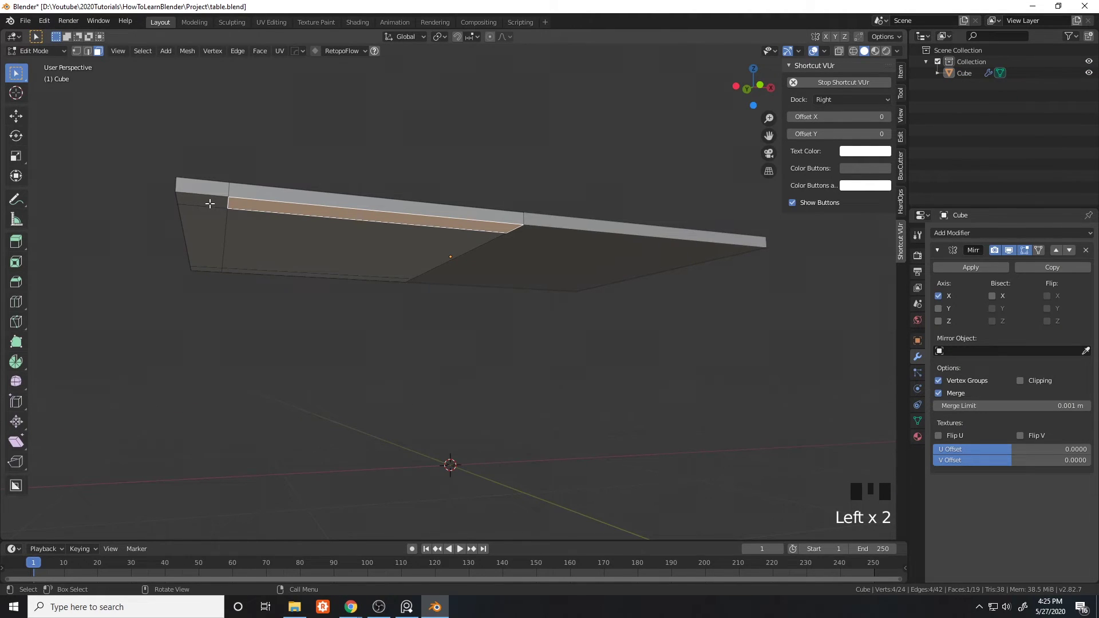
- Cut centred edge loops along the slab underside's long edge and left edge
middle_drag(211, 201, 363, 184)
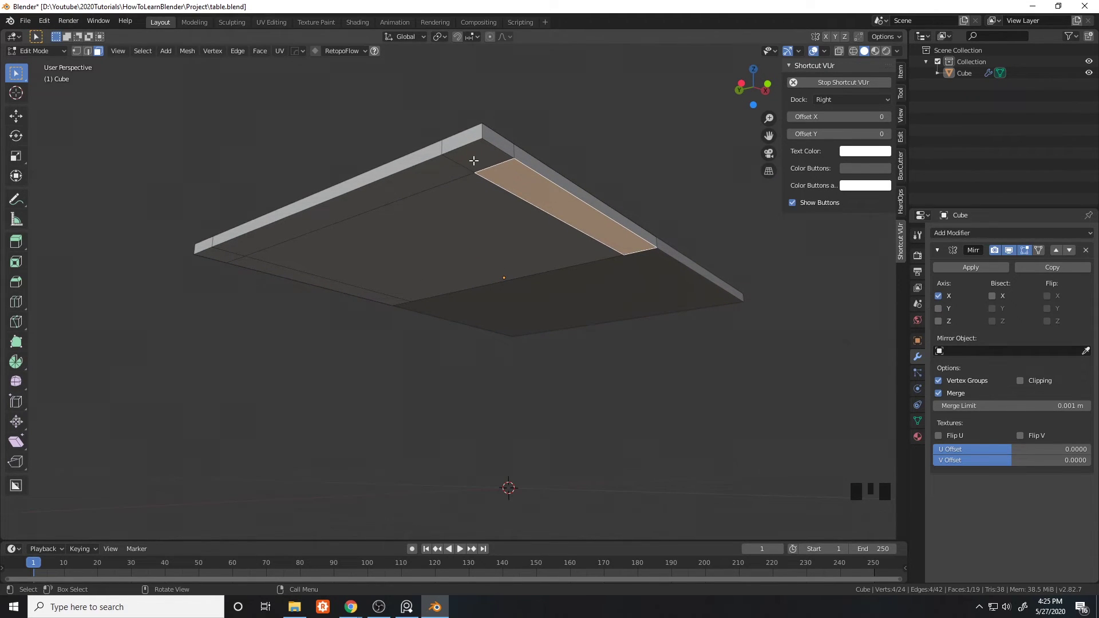
middle_drag(473, 161, 446, 144)
key(ctrl+r)
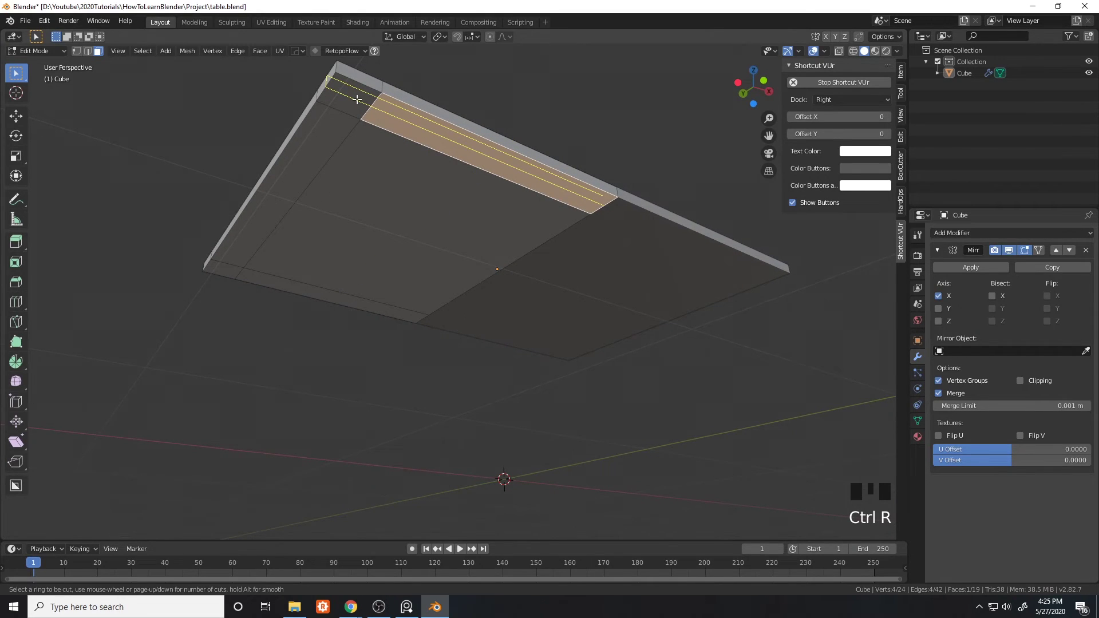
click(357, 100)
right_click(357, 98)
key(ctrl+r)
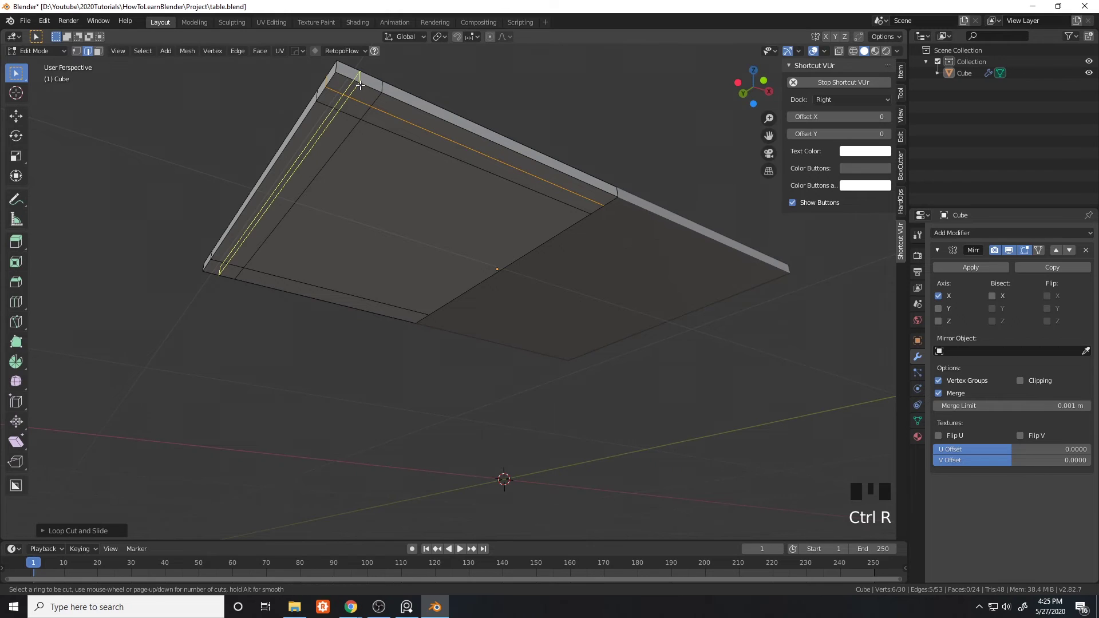
click(359, 86)
right_click(360, 86)
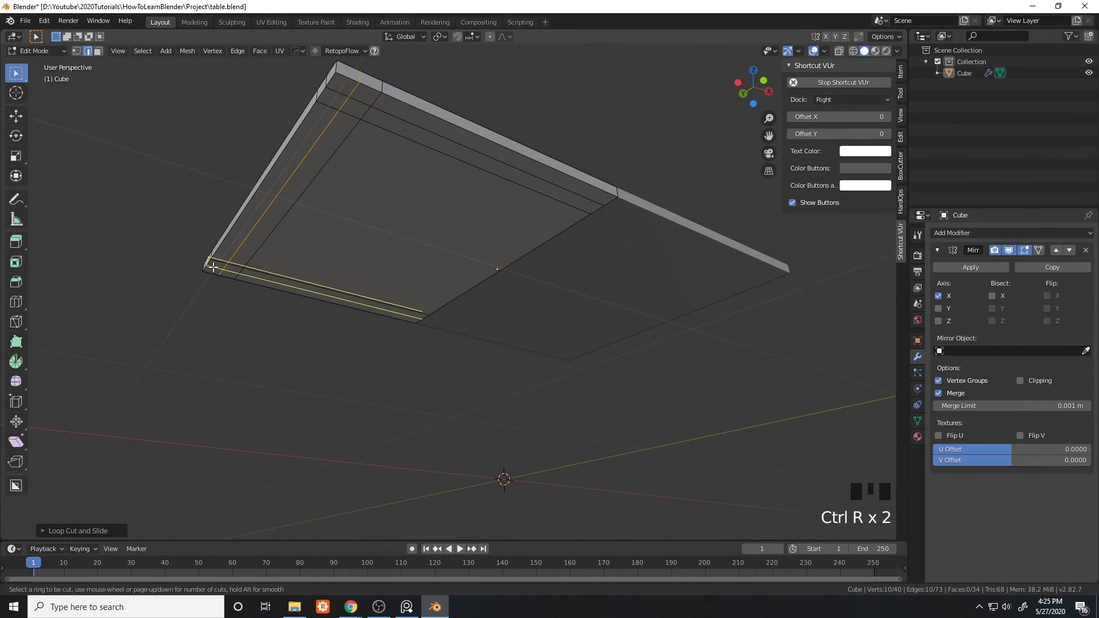
click(214, 264)
- In Face select mode, select the small border faces around the near corner of the table
middle_drag(299, 204, 385, 229)
scroll(391, 229, up, 2)
click(98, 52)
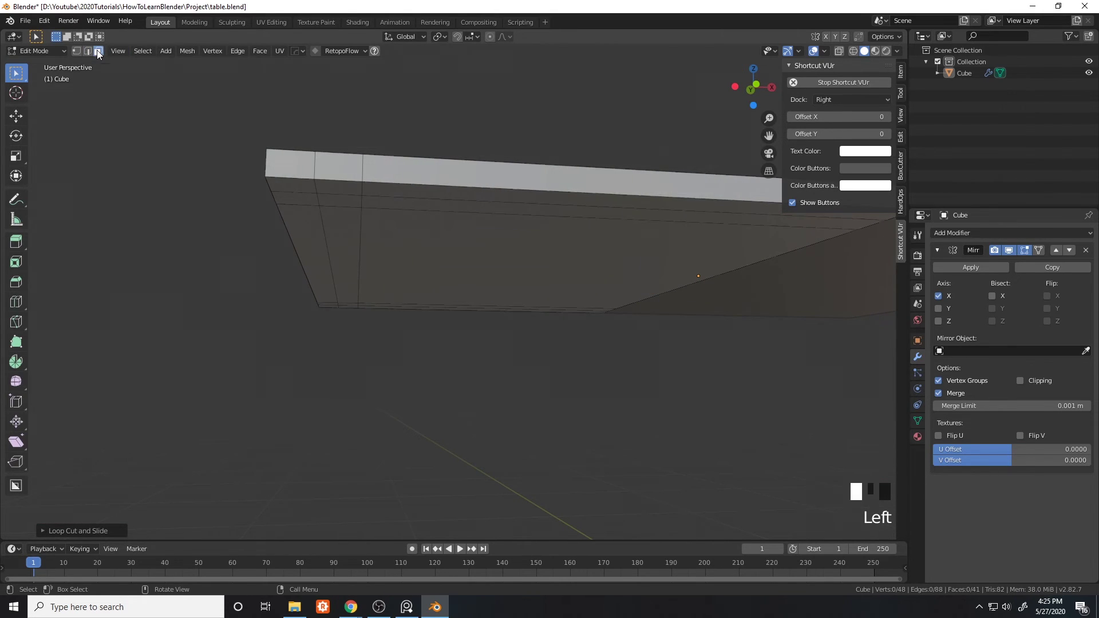
click(342, 205)
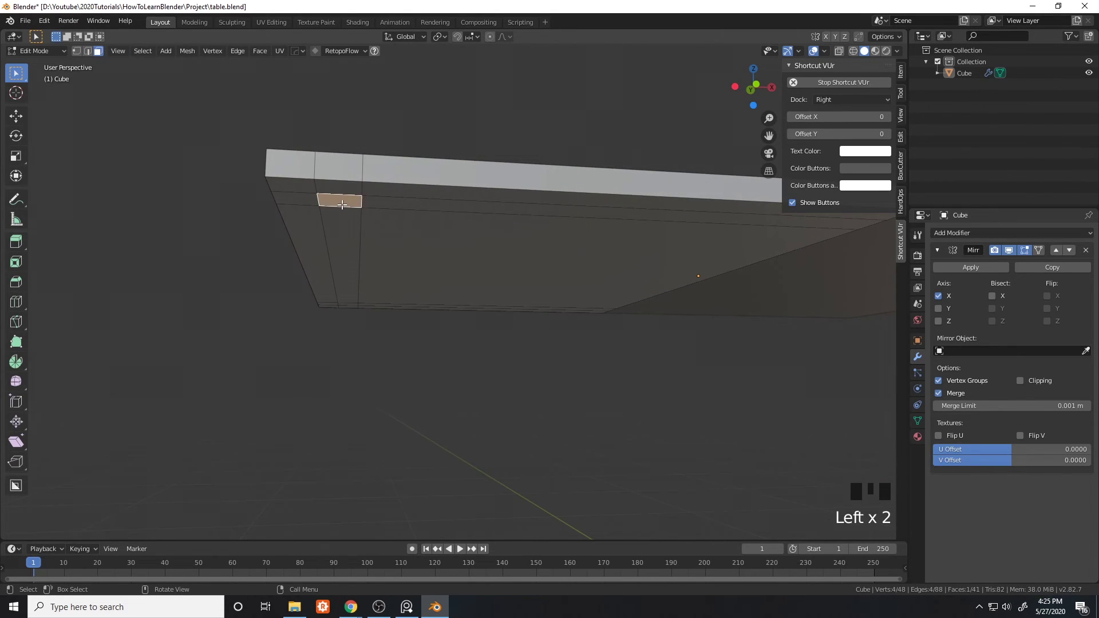
shift+click(304, 200)
shift+click(301, 184)
shift+click(346, 185)
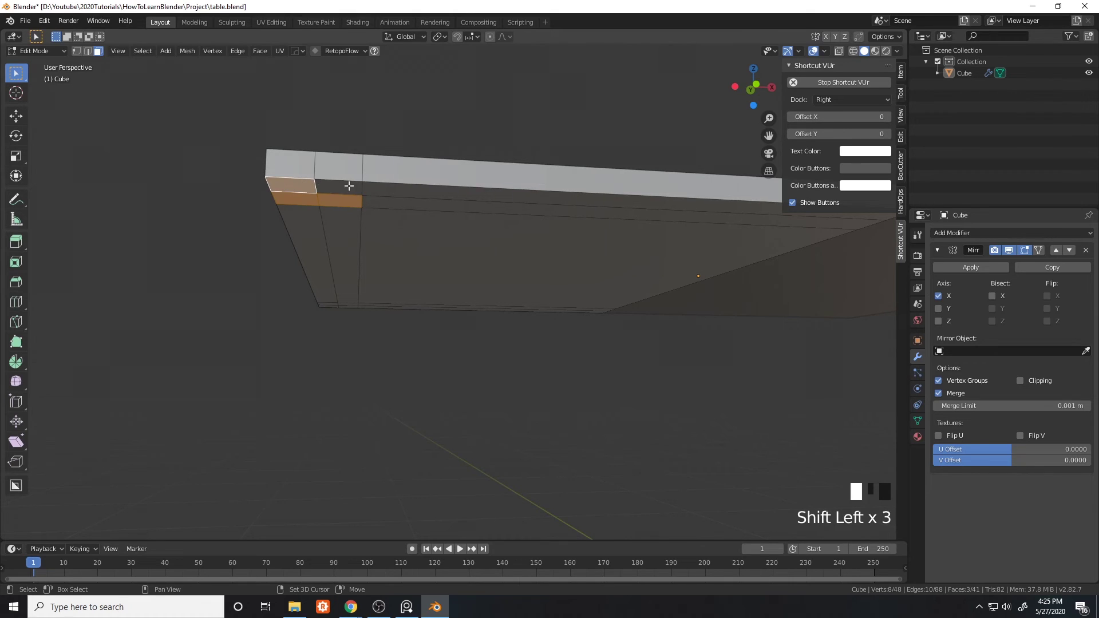
- Add the long side strip, more border faces, the far border strip and a corner face
shift+click(375, 205)
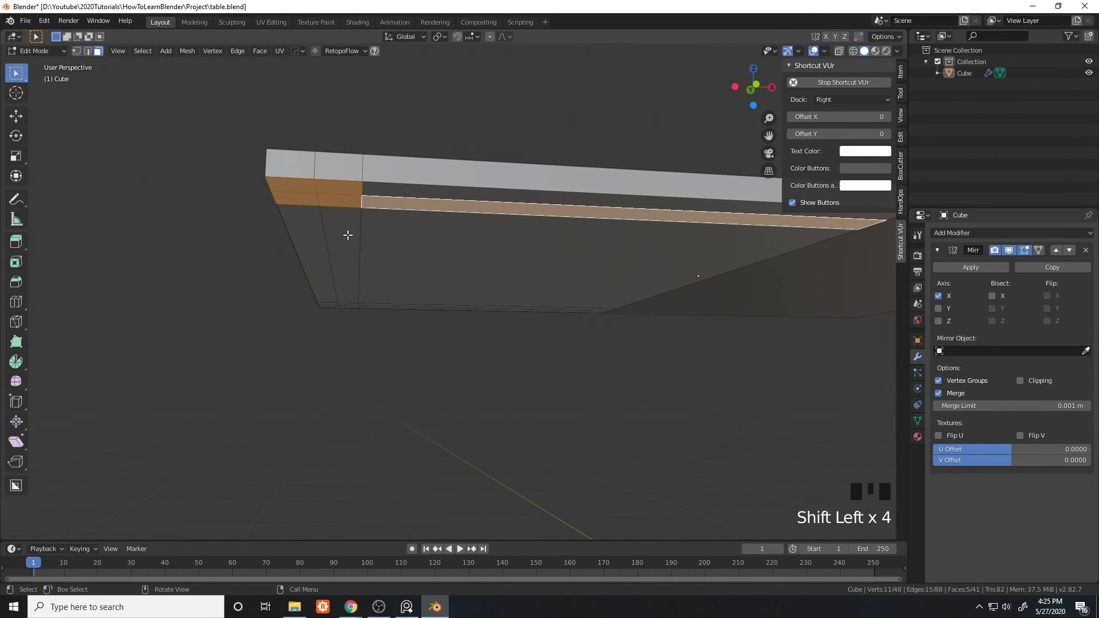
shift+click(348, 235)
shift+click(306, 244)
middle_drag(306, 243, 429, 212)
shift+click(457, 208)
shift+click(441, 201)
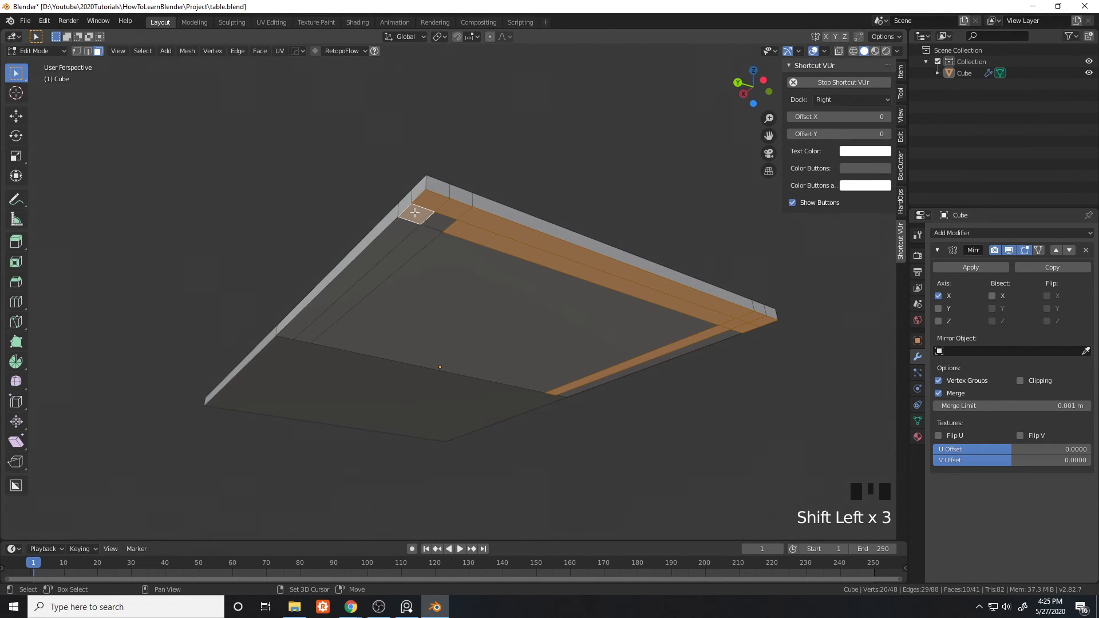